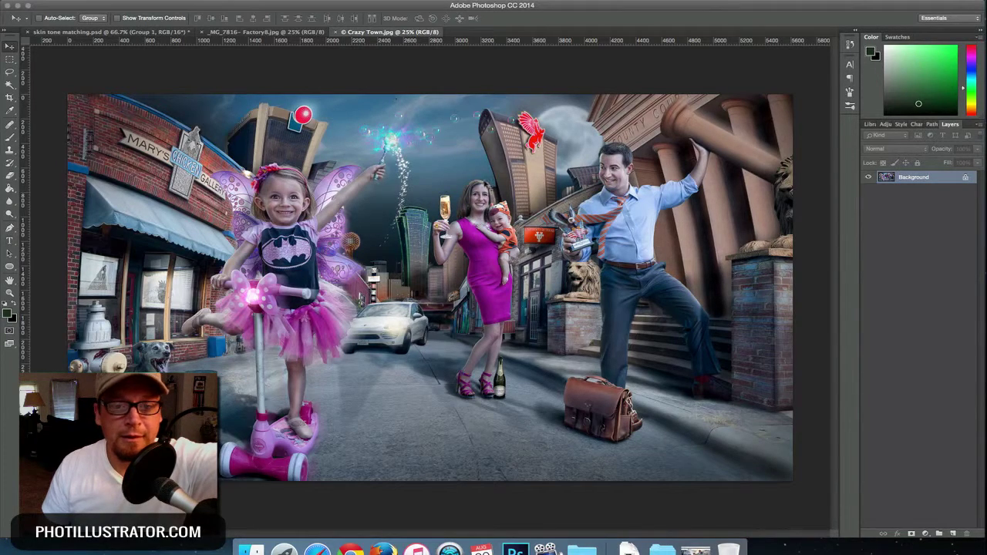
Switch to the skin tone matching.psd document and hide Group 1
left_click(141, 32)
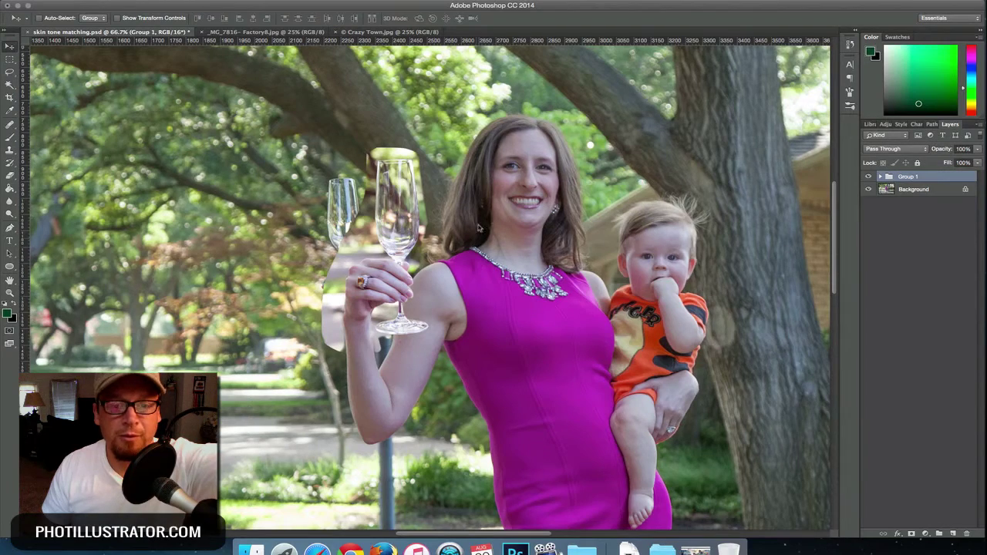
left_click(868, 178)
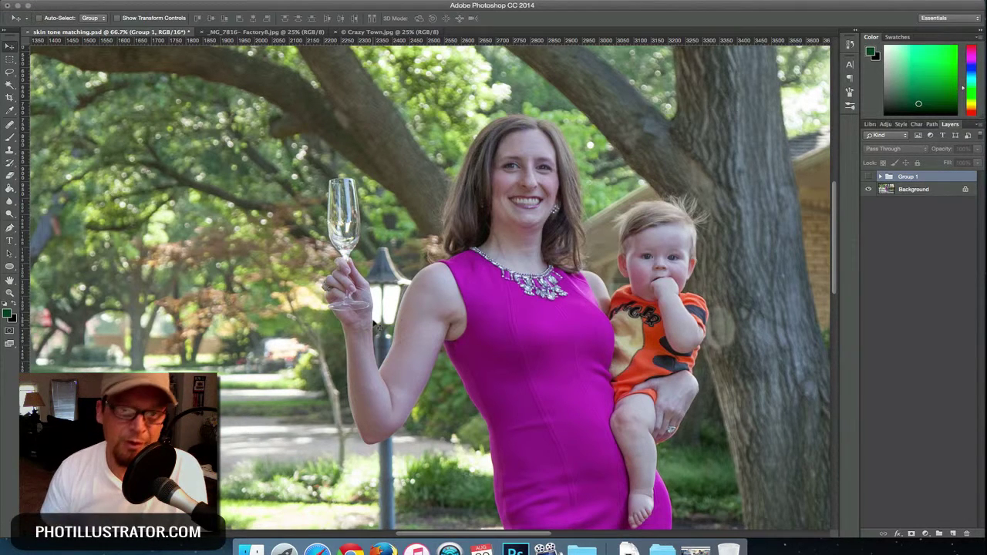
In the _MG_7816 Factory8 photo, lasso loosely around the glass and the hand holding it, and copy the selection to a new layer
left_click(244, 35)
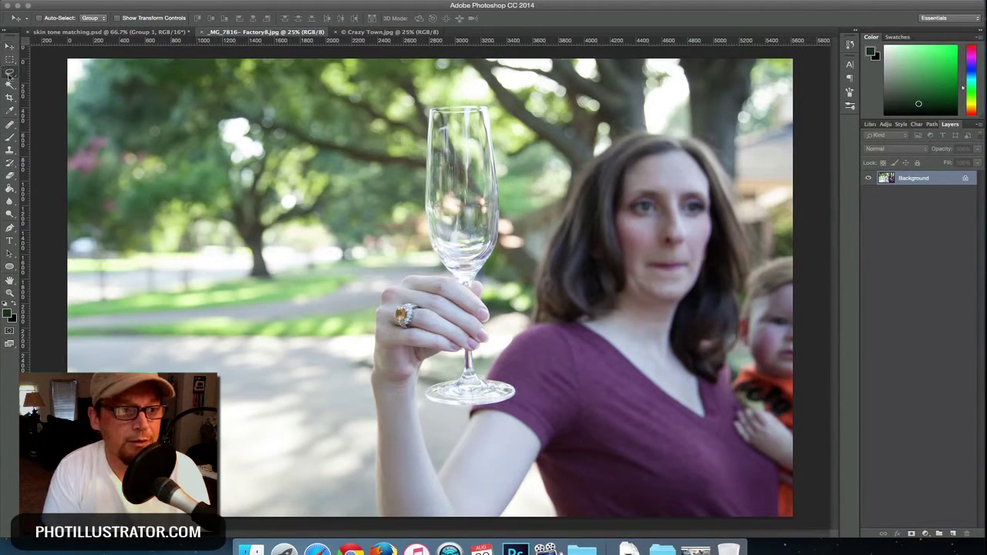
left_click(9, 73)
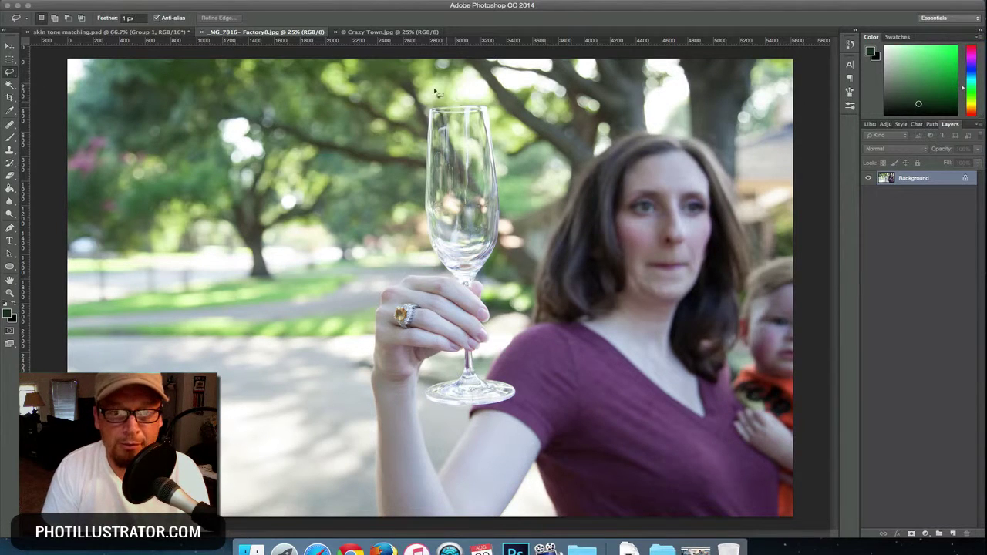
mouse_move(440, 93)
left_mouse_down()
mouse_move(414, 131)
mouse_move(391, 250)
mouse_move(340, 363)
mouse_move(333, 420)
mouse_move(357, 466)
mouse_move(500, 447)
mouse_move(537, 397)
mouse_move(517, 156)
mouse_move(478, 96)
mouse_move(439, 95)
left_mouse_up()
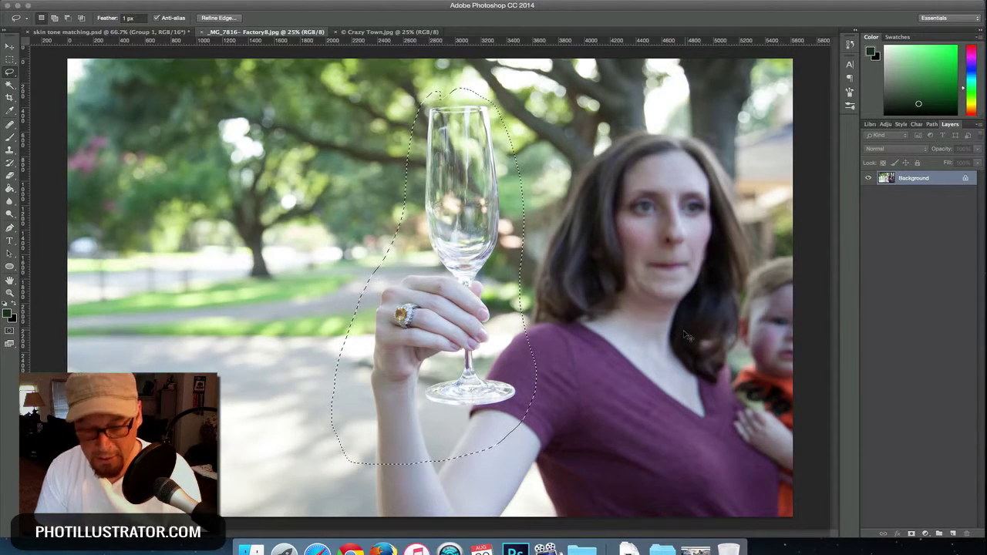
key("ctrl+j")
Bring the copied hand and glass layer into skin tone matching.psd as a new layer on top
key("v")
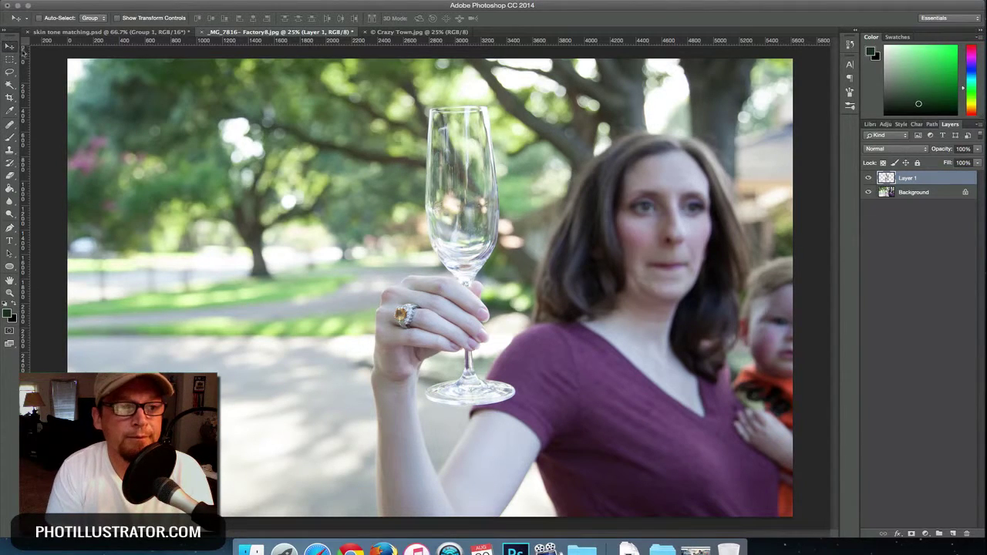
left_click_drag(122, 54, 343, 231)
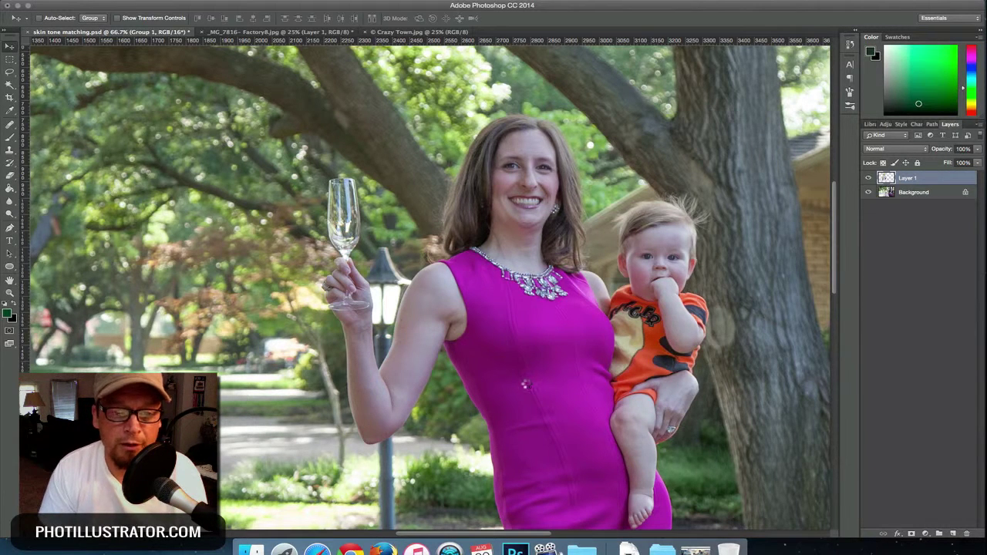
key("ctrl+v")
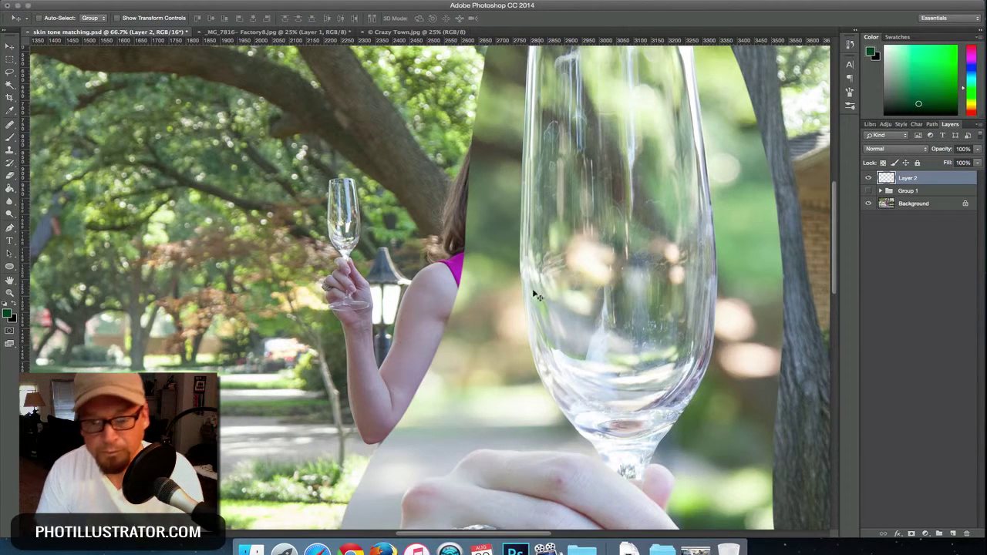
Start a free transform with linked proportions, scale the hand and glass layer to 33%, and move it up beside the woman's face
key("ctrl+t")
left_click(189, 17)
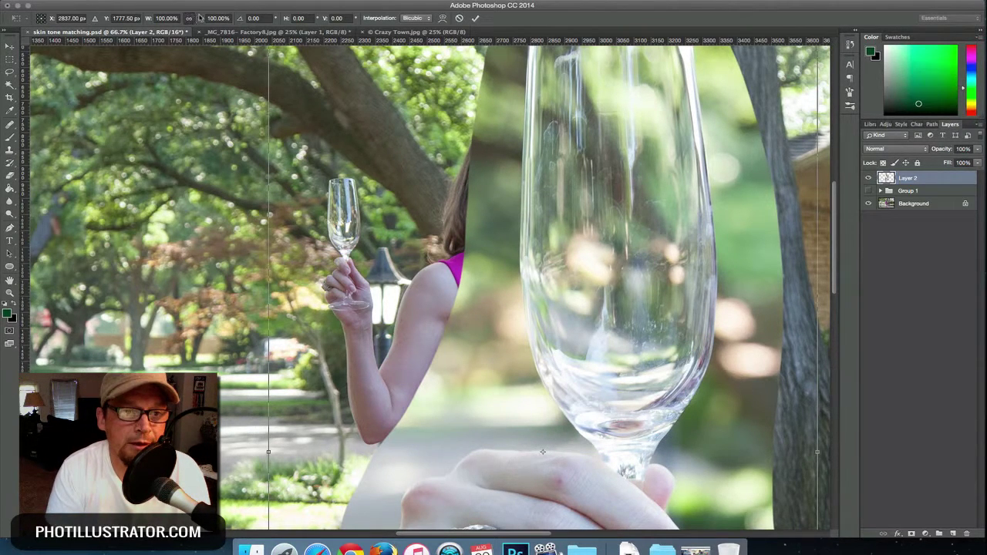
left_click_drag(201, 18, 166, 27)
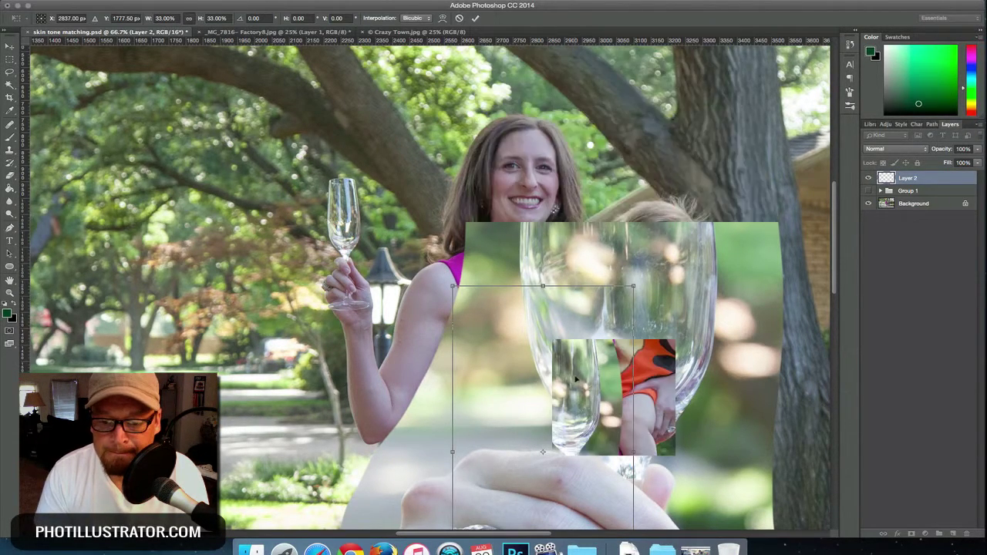
left_click_drag(557, 362, 546, 350)
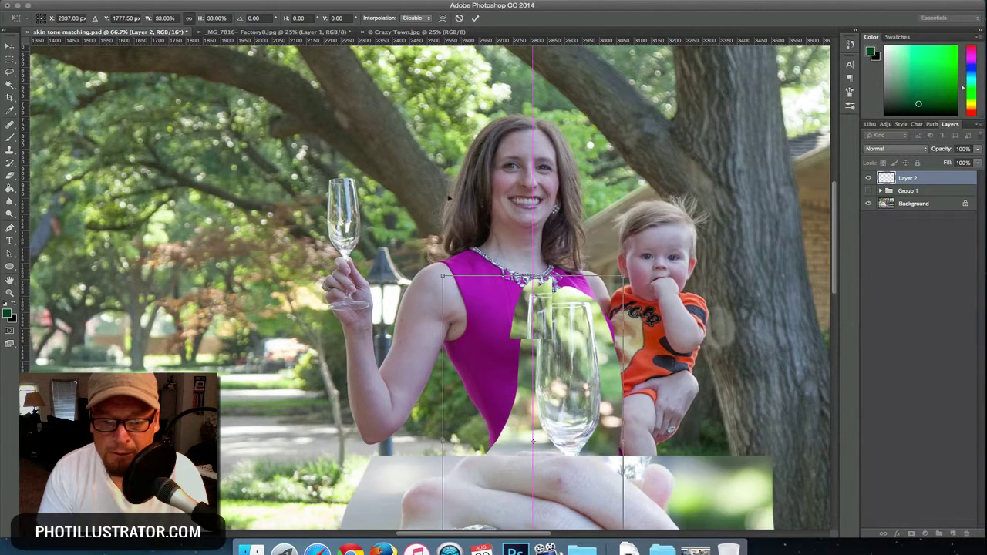
left_click_drag(450, 197, 498, 176)
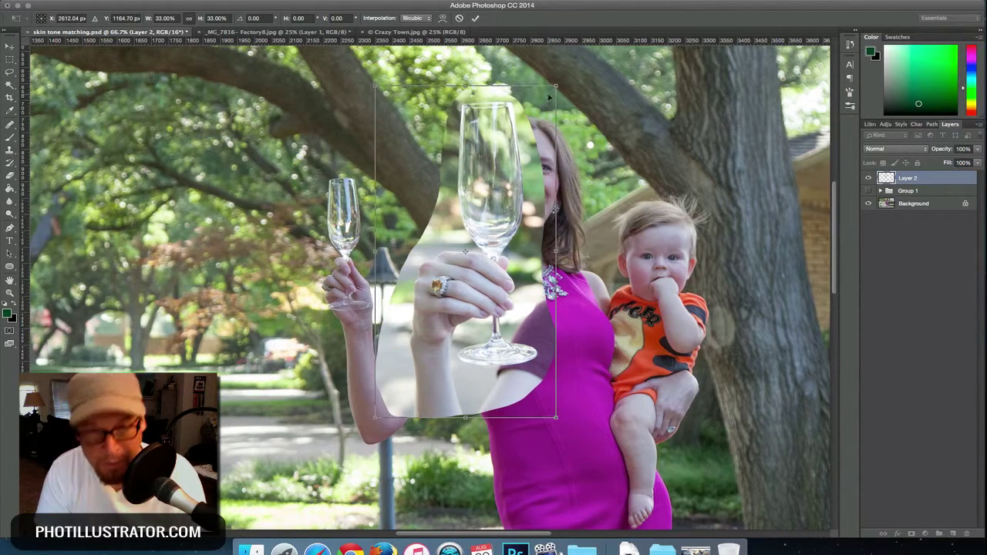
Shrink the hand and glass proportionally to about 318 by 616 px, positioned over the woman's raised forearm
left_click_drag(555, 85, 550, 98)
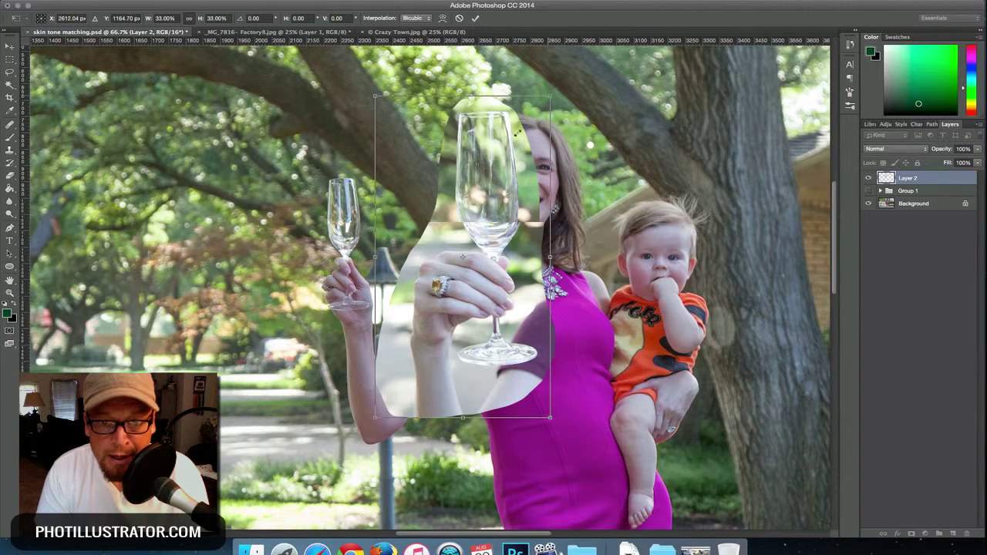
left_click_drag(517, 134, 484, 188)
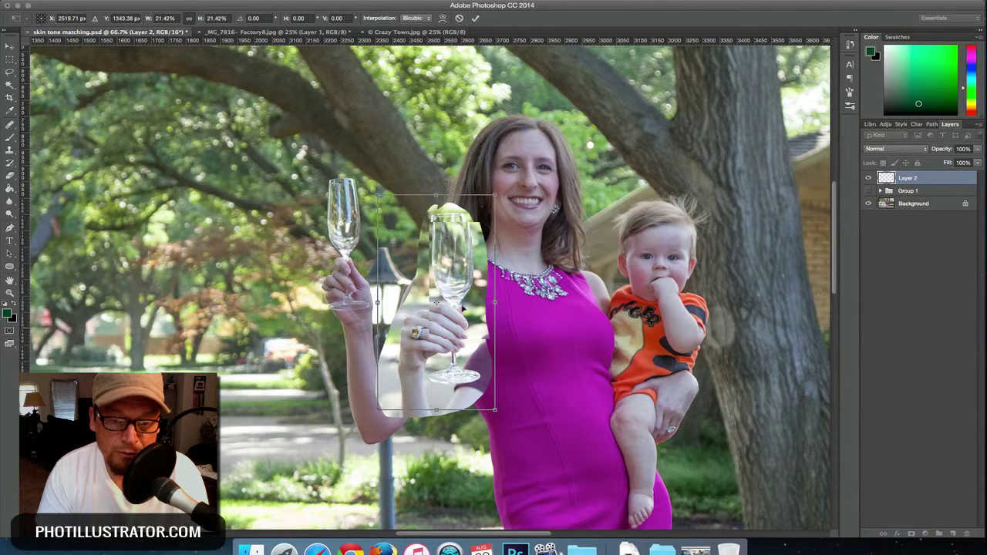
left_click_drag(463, 307, 485, 259)
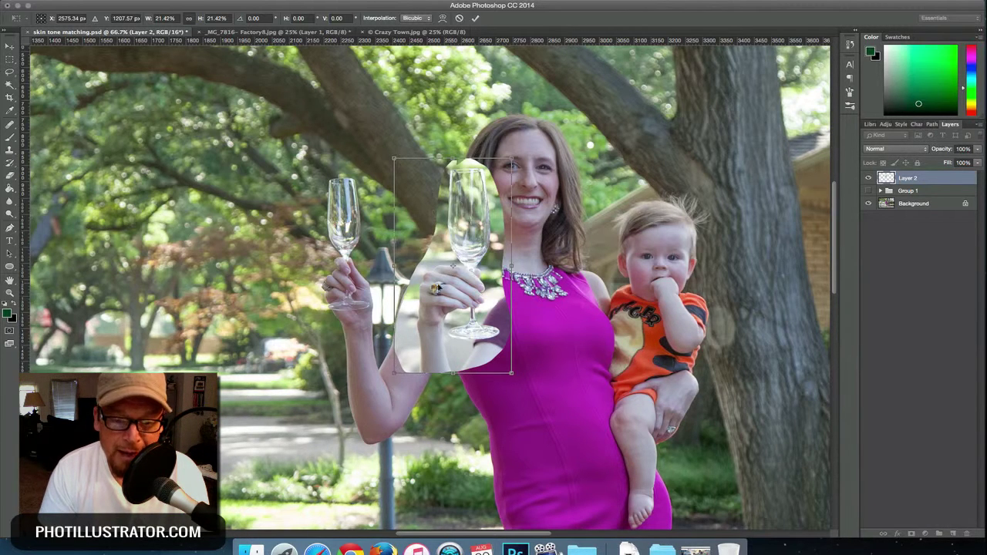
left_click_drag(453, 265, 399, 256)
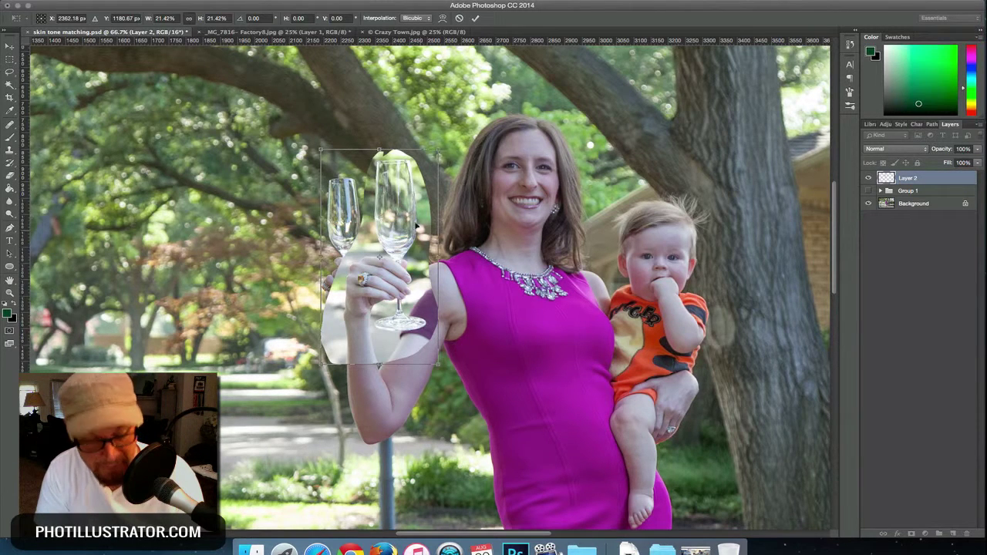
left_click_drag(440, 150, 427, 170)
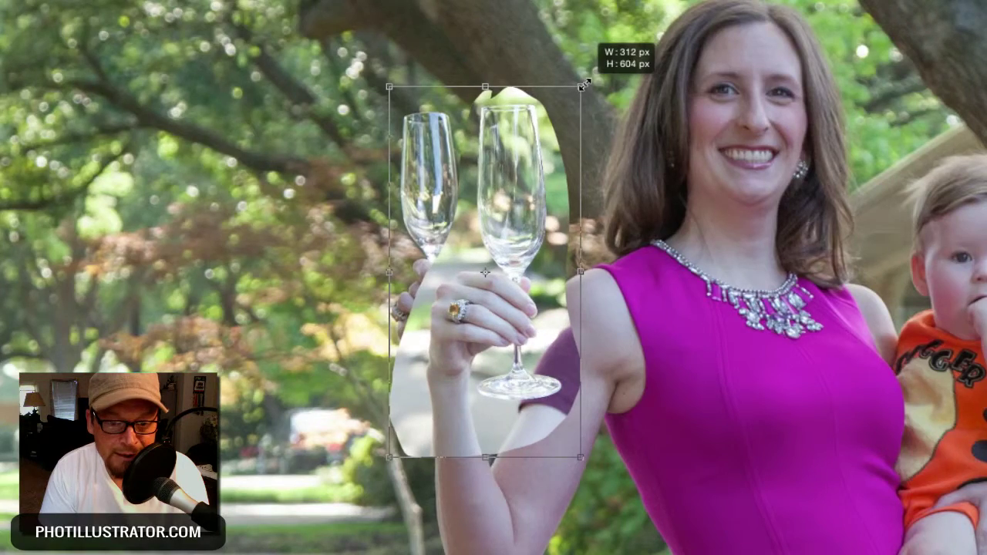
left_click_drag(584, 83, 586, 79)
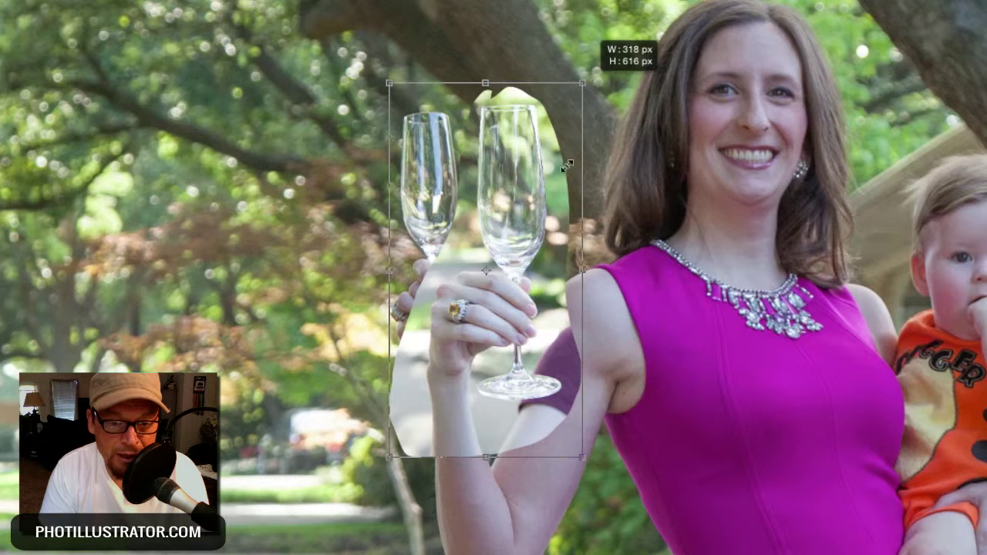
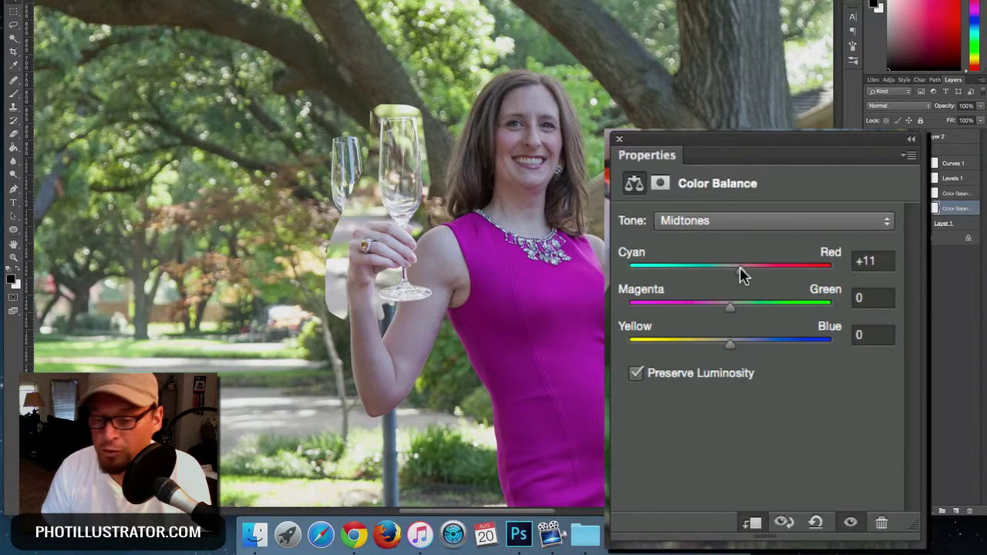
Set the hand layer's Color Balance midtones to Cyan-Red +15, Magenta-Green -2 and Yellow-Blue +3
left_click_drag(739, 269, 745, 270)
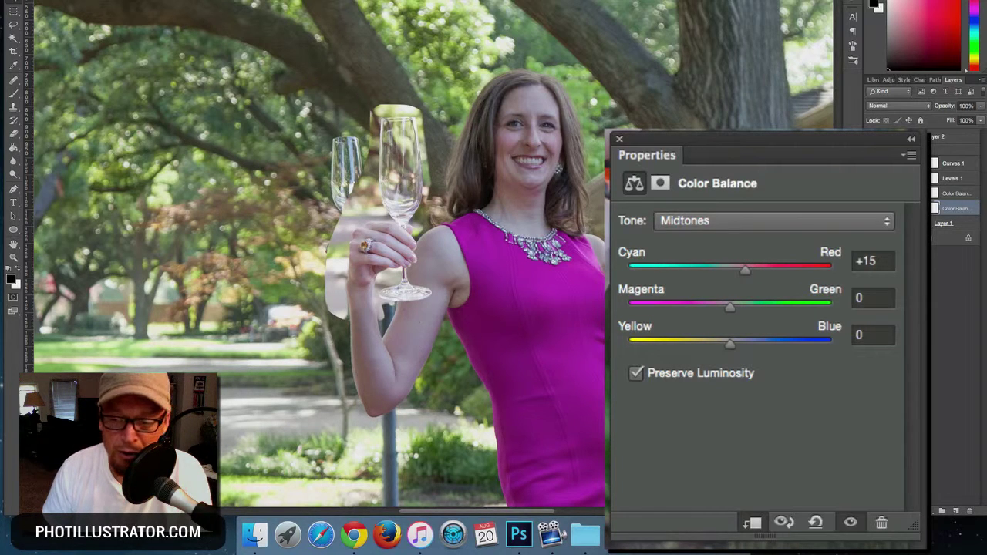
mouse_move(744, 275)
left_mouse_down()
mouse_move(729, 275)
mouse_move(747, 278)
left_mouse_up()
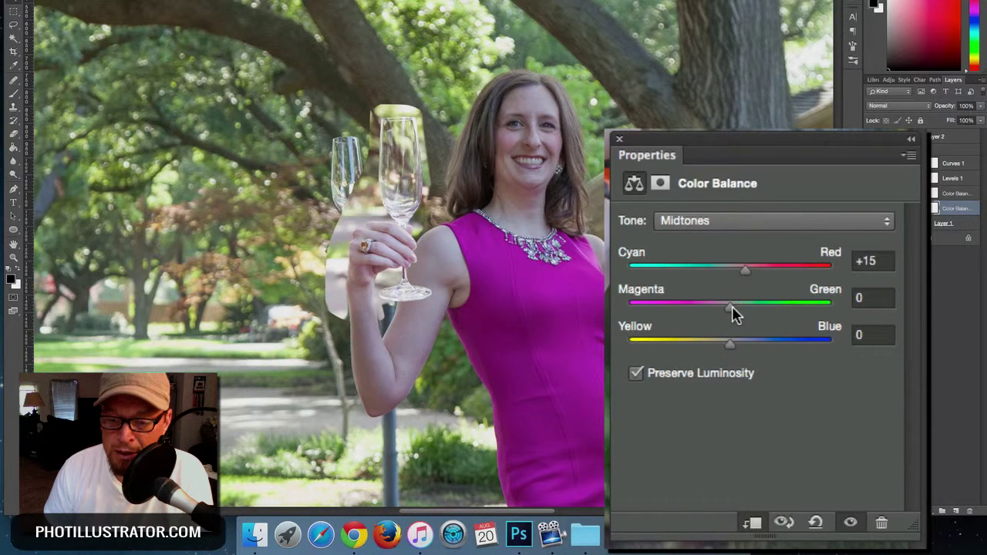
left_click_drag(730, 308, 734, 308)
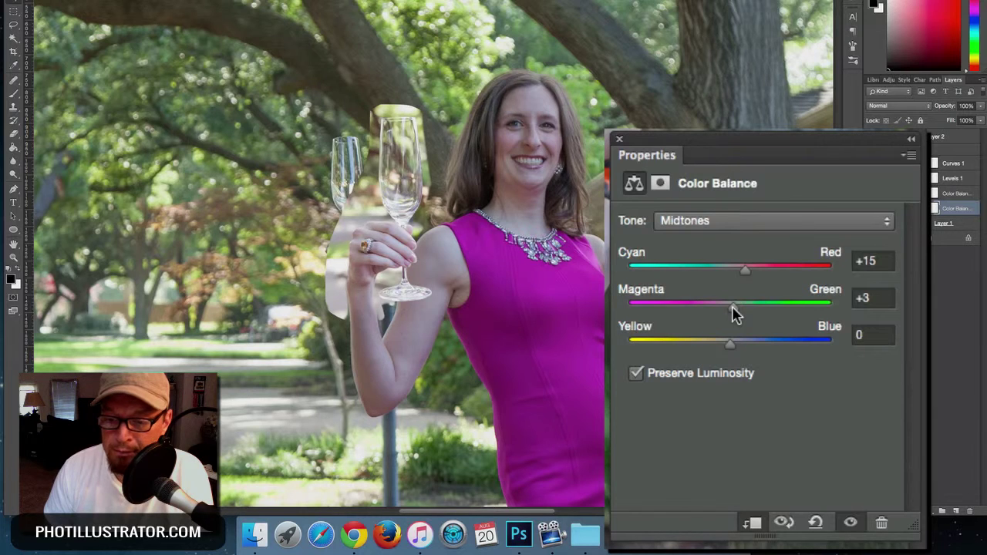
left_click_drag(734, 308, 731, 311)
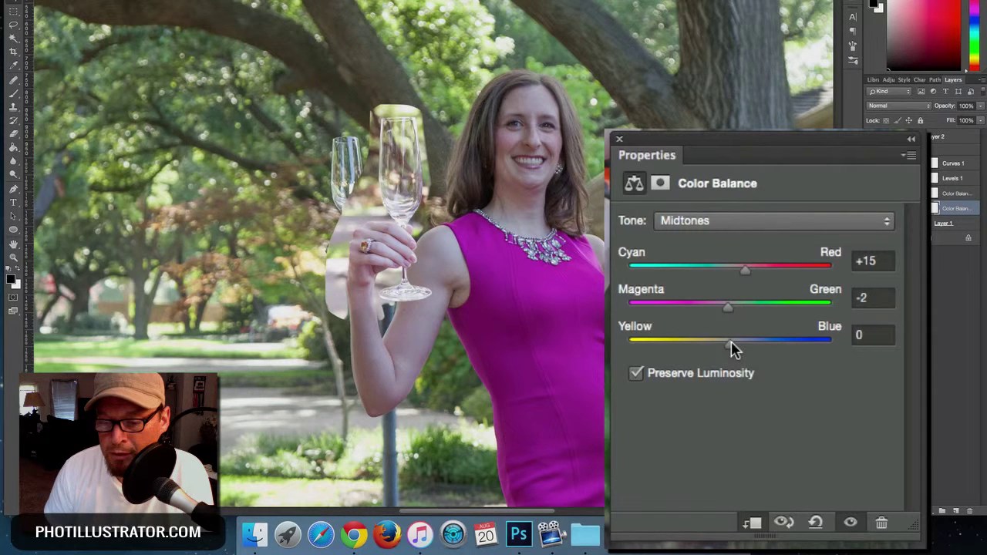
left_click_drag(732, 347, 733, 349)
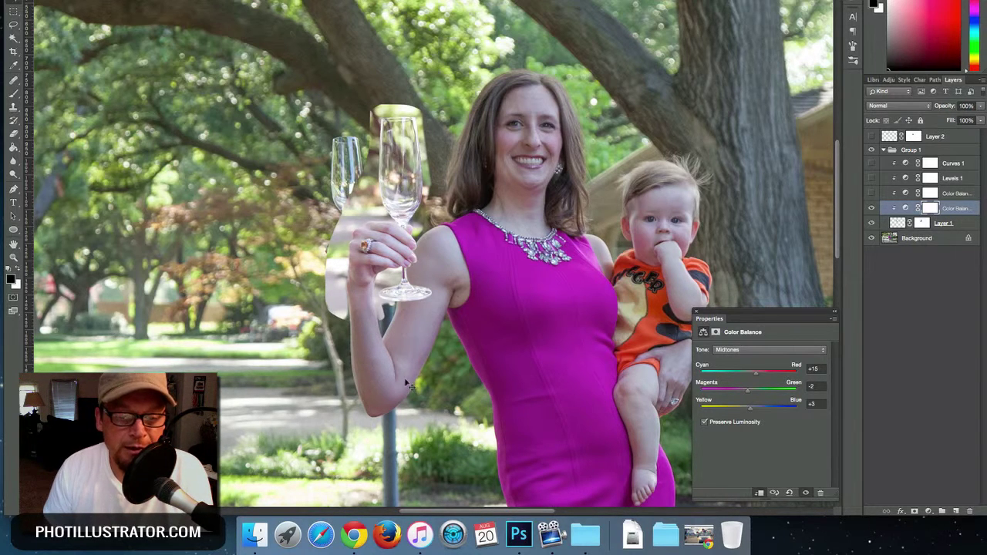
left_click(695, 311)
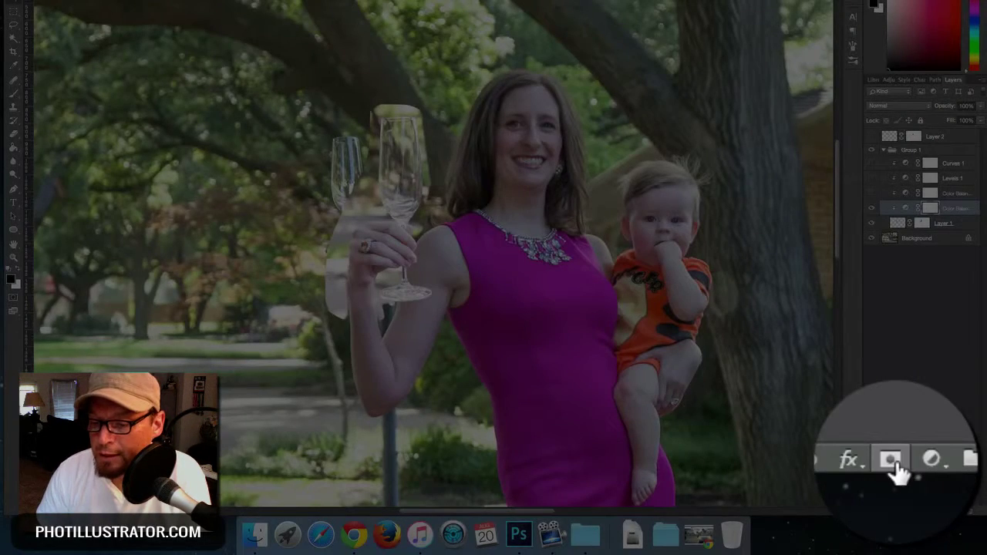
Add a Levels adjustment above the active Color Balance layer with the black input at 13 and the midtones at 1.03
left_click(928, 511)
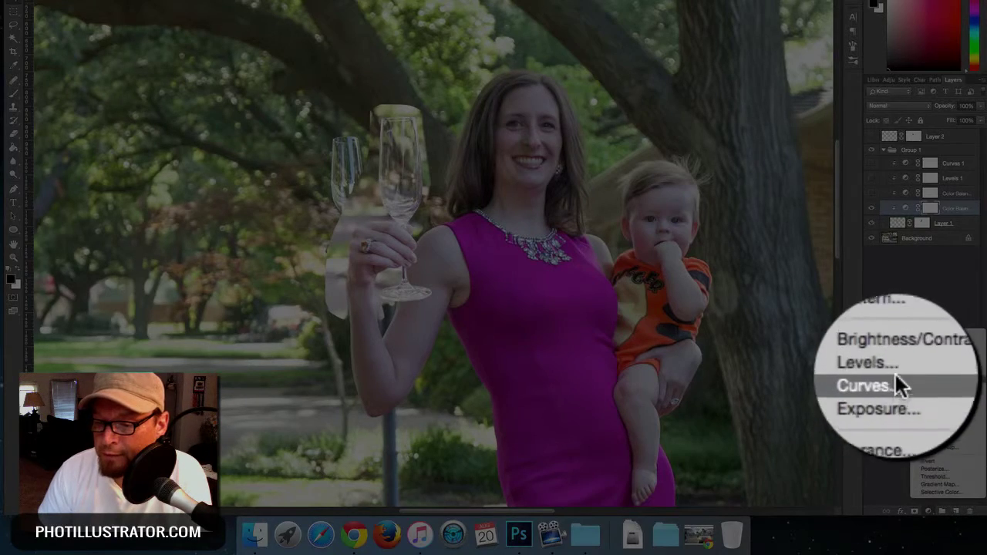
left_click(937, 373)
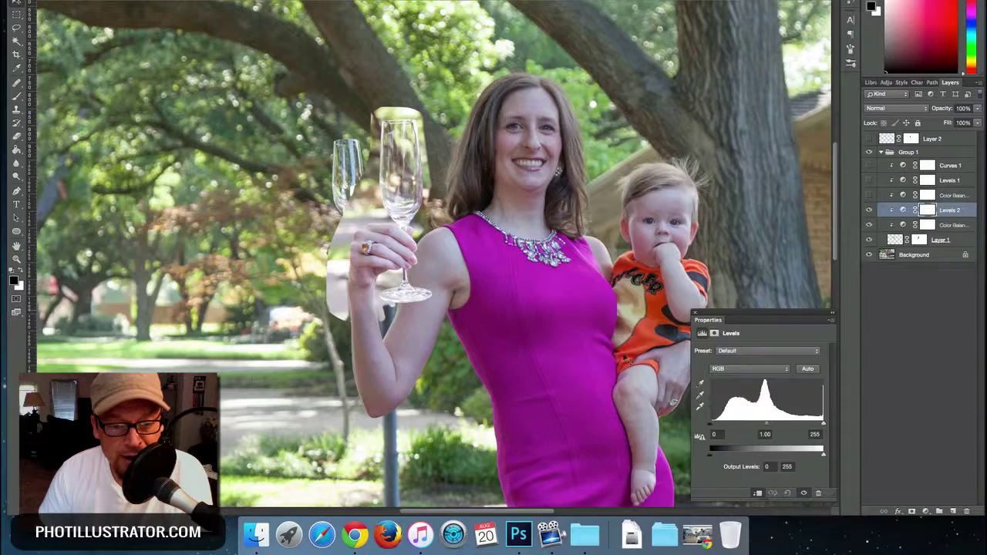
left_click_drag(709, 424, 712, 426)
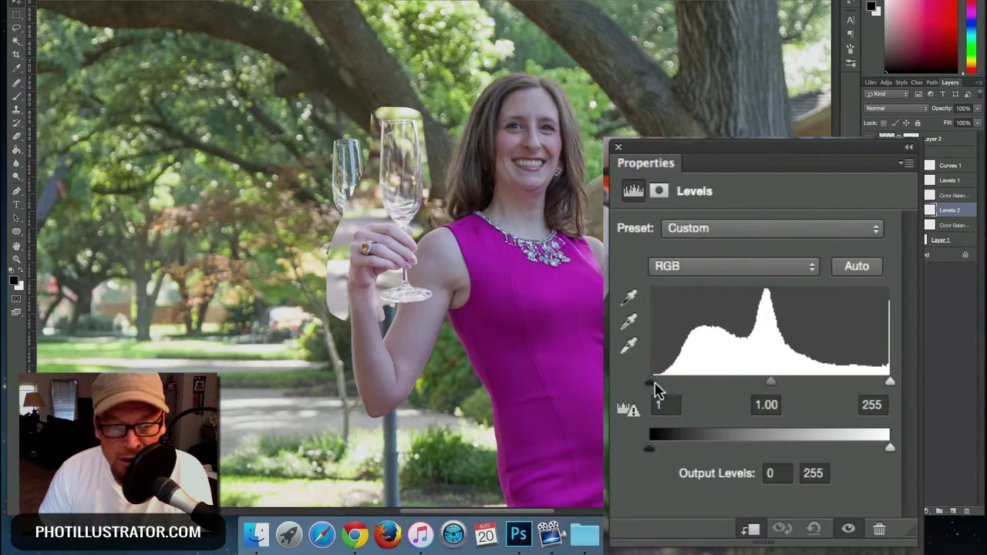
left_click_drag(655, 388, 658, 386)
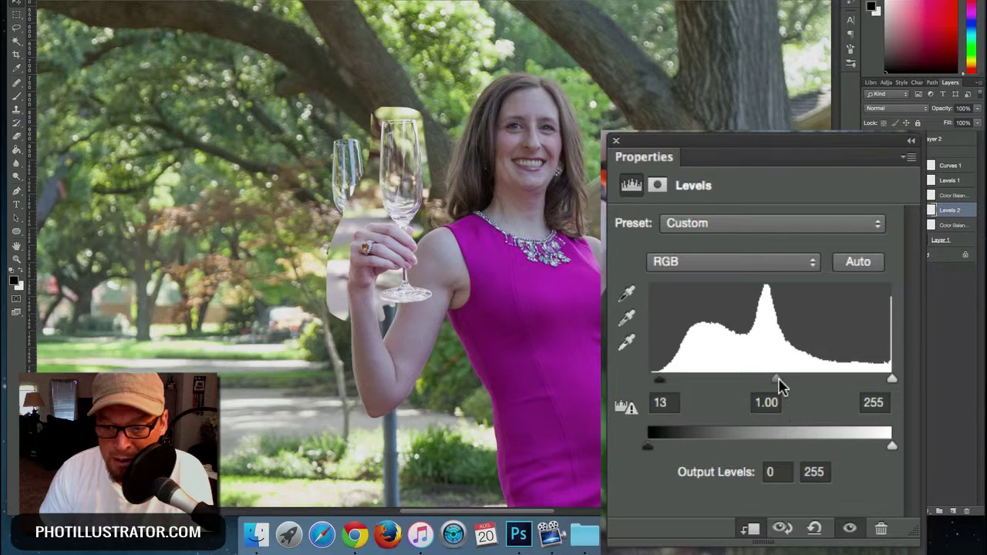
left_click_drag(770, 424, 772, 425)
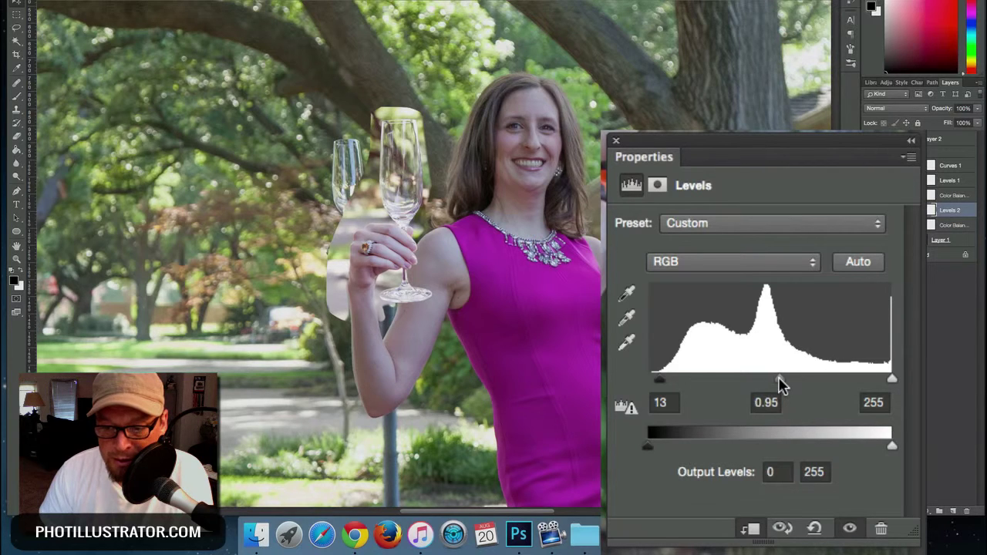
mouse_move(775, 378)
left_mouse_down()
mouse_move(718, 379)
mouse_move(774, 381)
left_mouse_up()
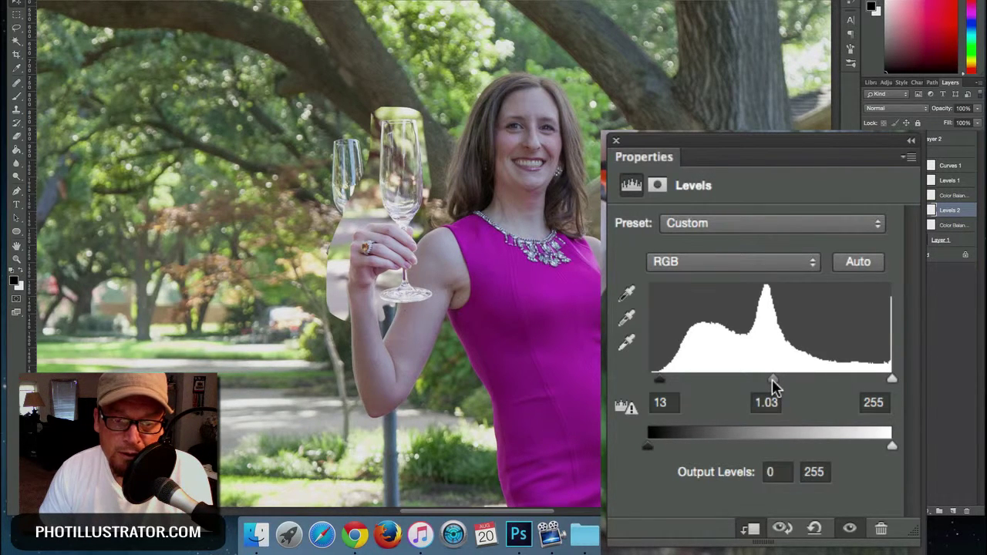
left_click(616, 140)
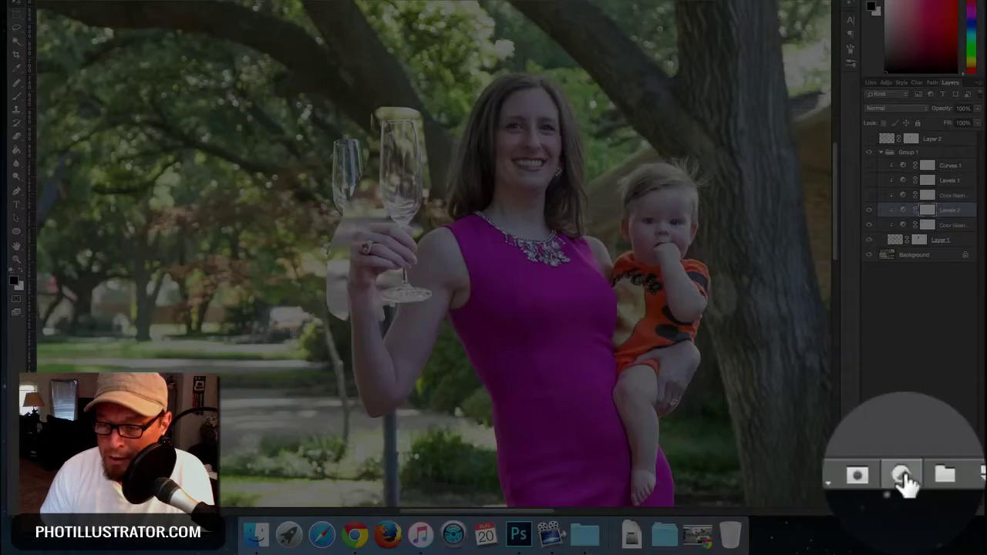
Add a Curves adjustment above the new Levels layer and pull the middle of the RGB curve slightly down
left_click(925, 511)
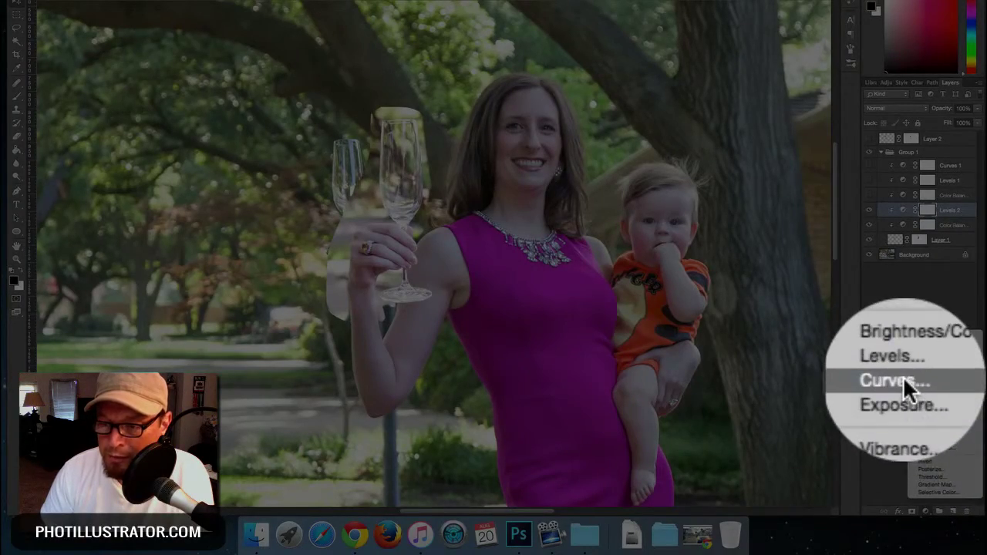
left_click(902, 376)
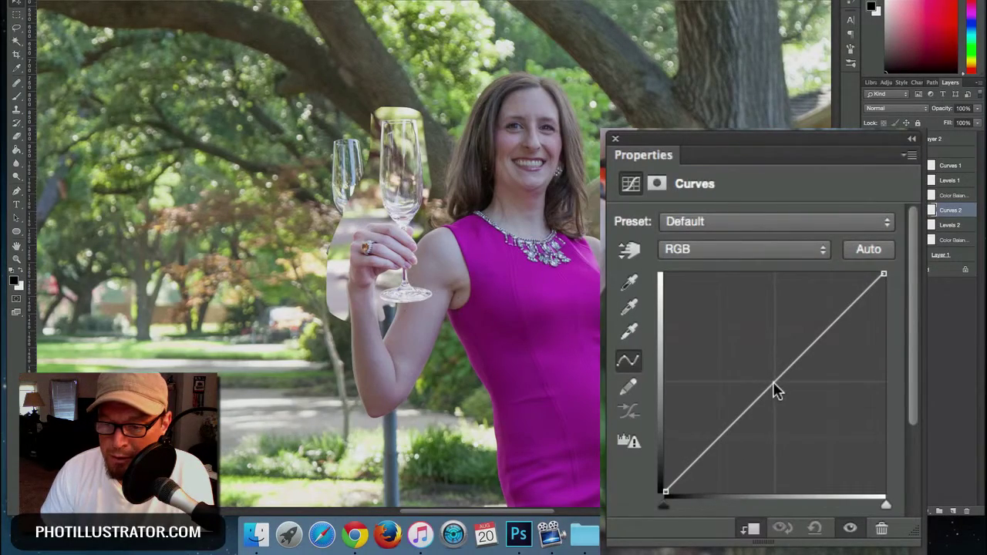
left_click_drag(776, 384, 783, 389)
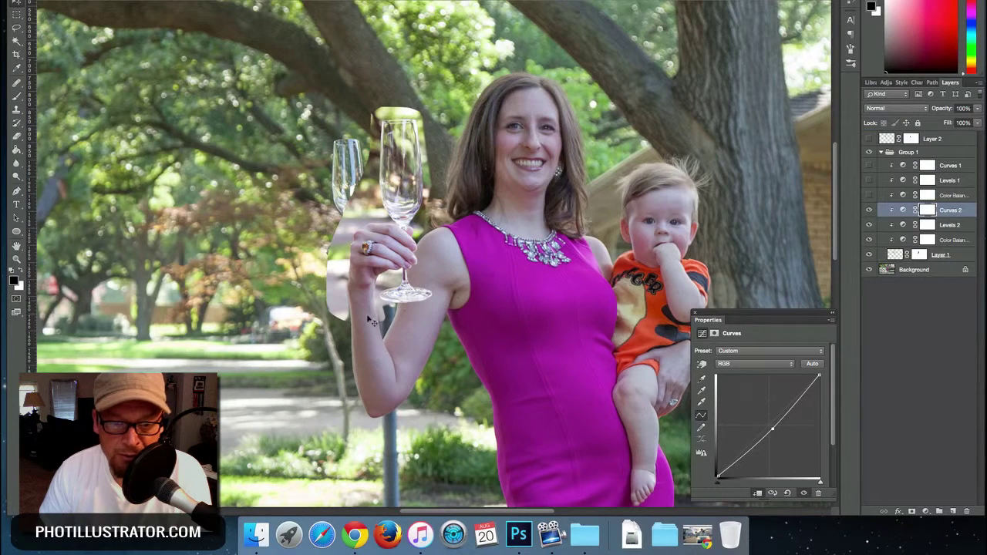
Hide Layer 1 to check the composited hand against the original hand and arm, and show it again
left_click(695, 315)
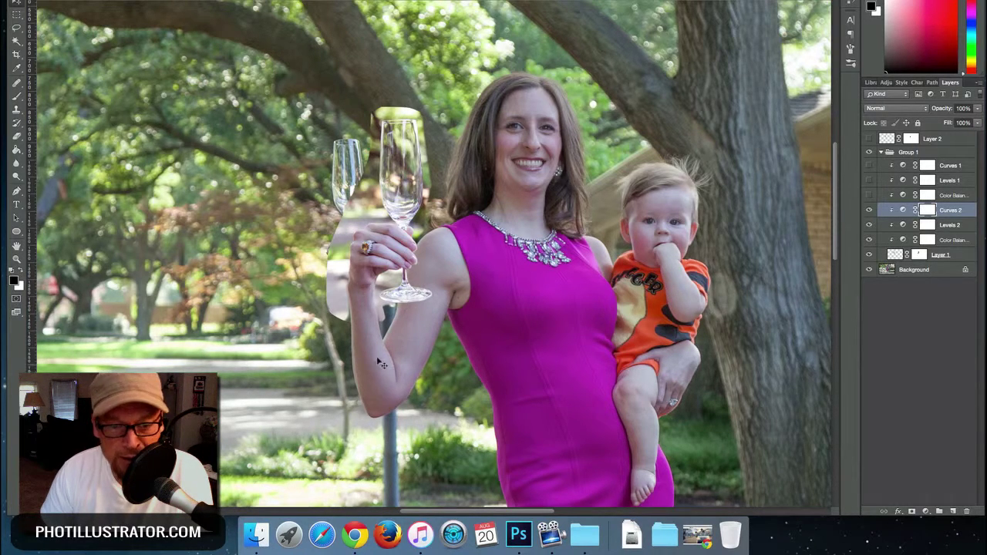
left_click(869, 255)
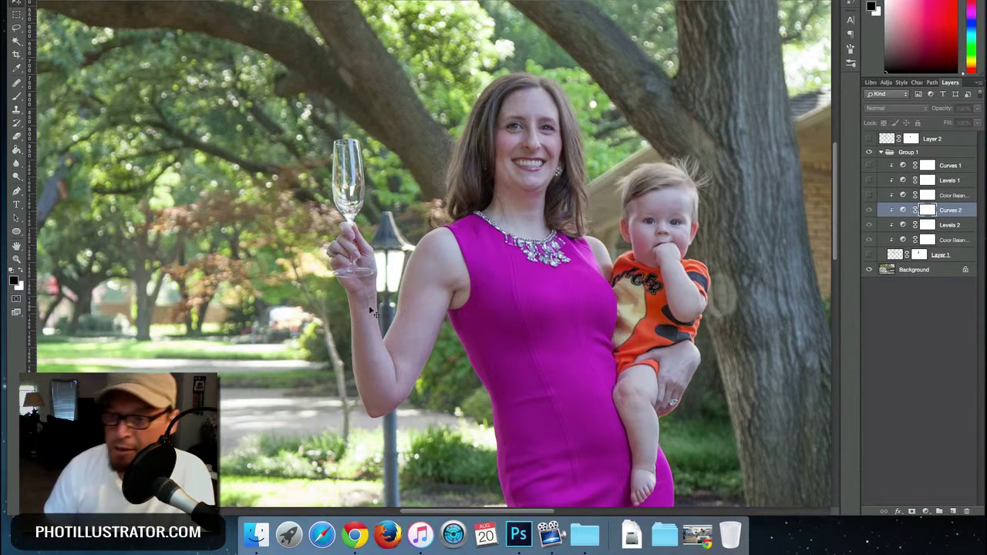
left_click(870, 255)
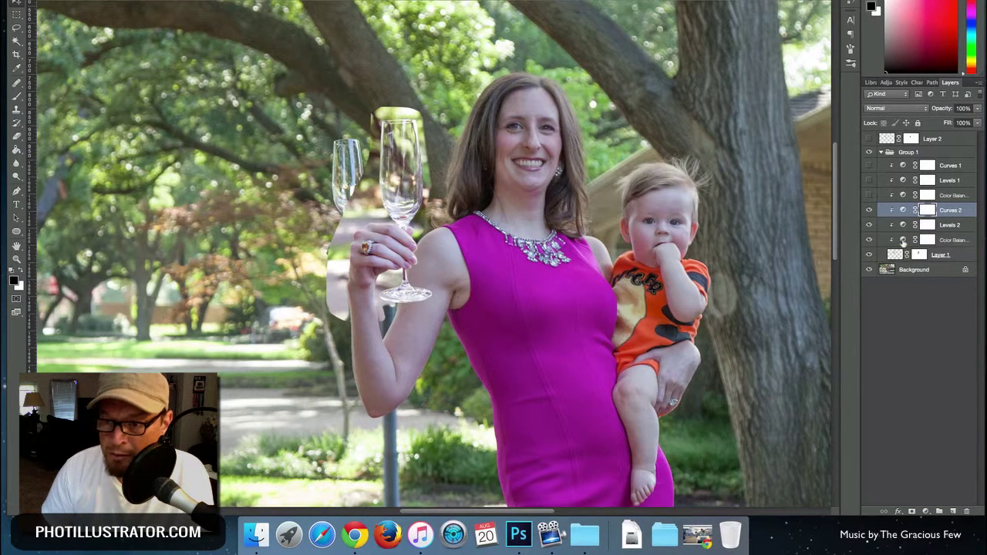
Set the Cyan-Red midtones to +10 in the Color Balance adjustment directly above Layer 1
double_click(903, 241)
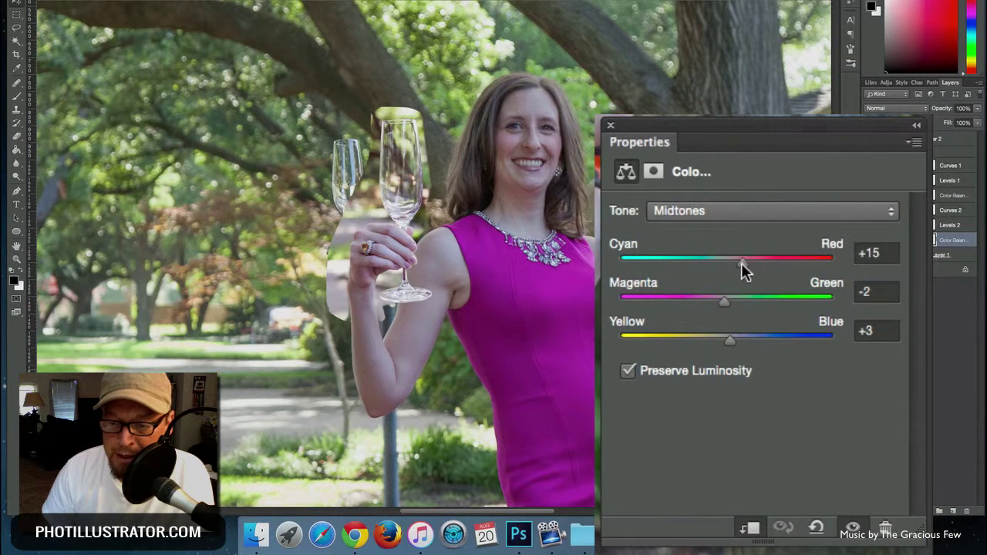
left_click_drag(745, 262, 736, 263)
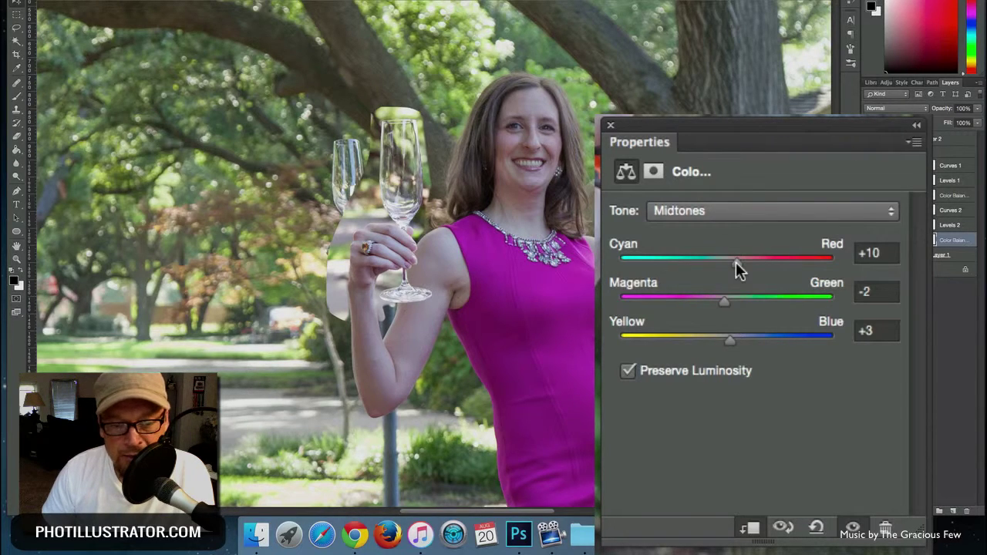
left_click(610, 125)
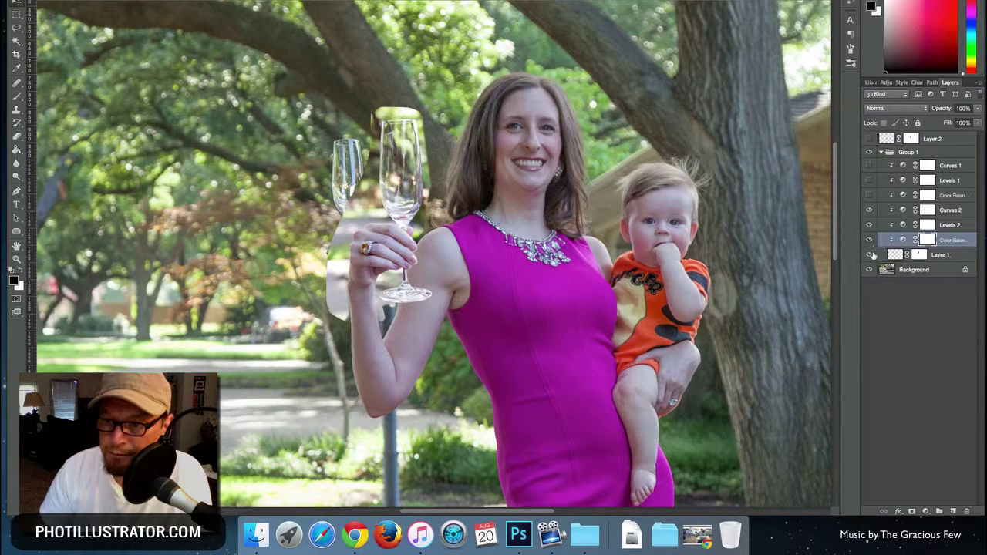
Compare the new Color Balance, Levels 2 and Curves 2 adjustments with the older set by switching their visibility, ending with the new set shown
left_click_drag(870, 240, 869, 212)
left_click(869, 210)
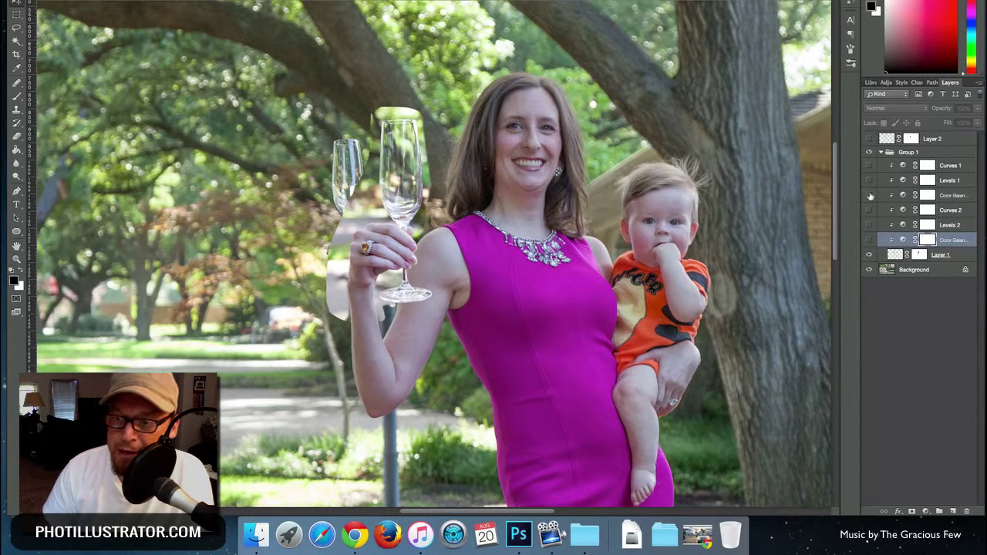
left_click(869, 195)
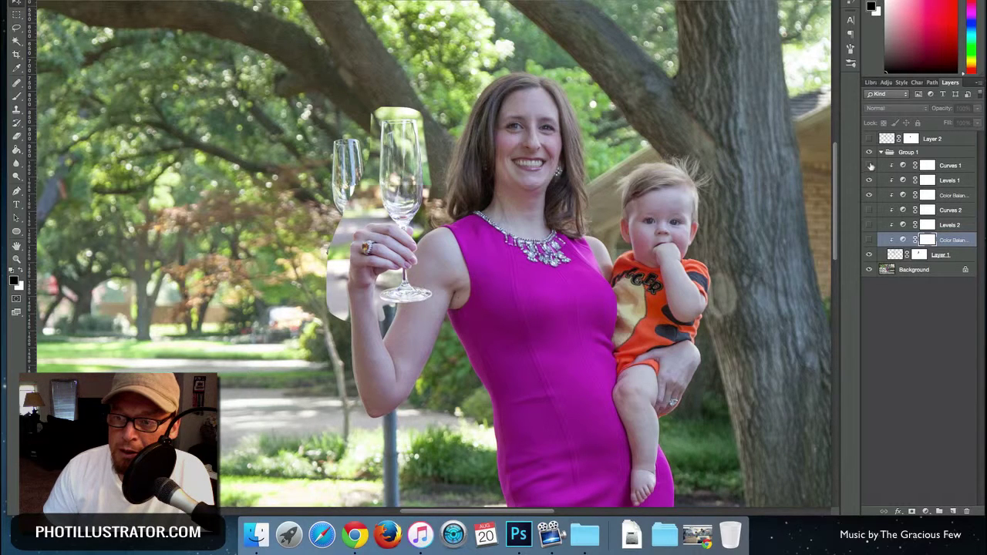
left_click(870, 165)
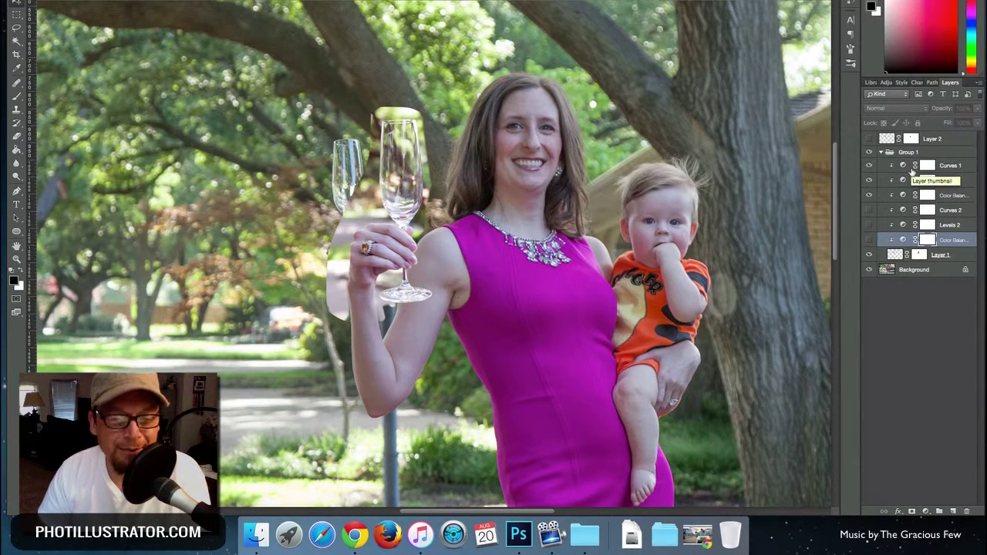
left_click(871, 193)
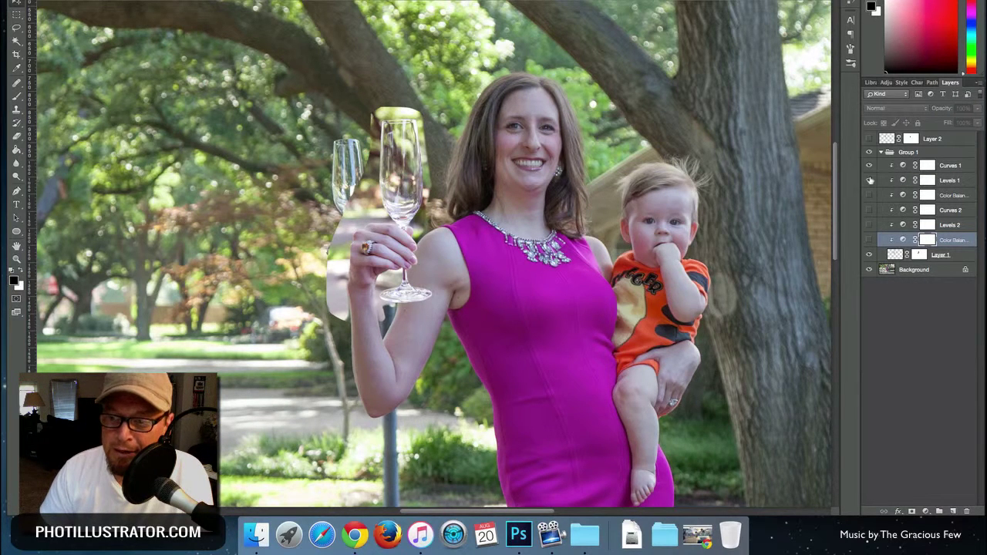
left_click(869, 240)
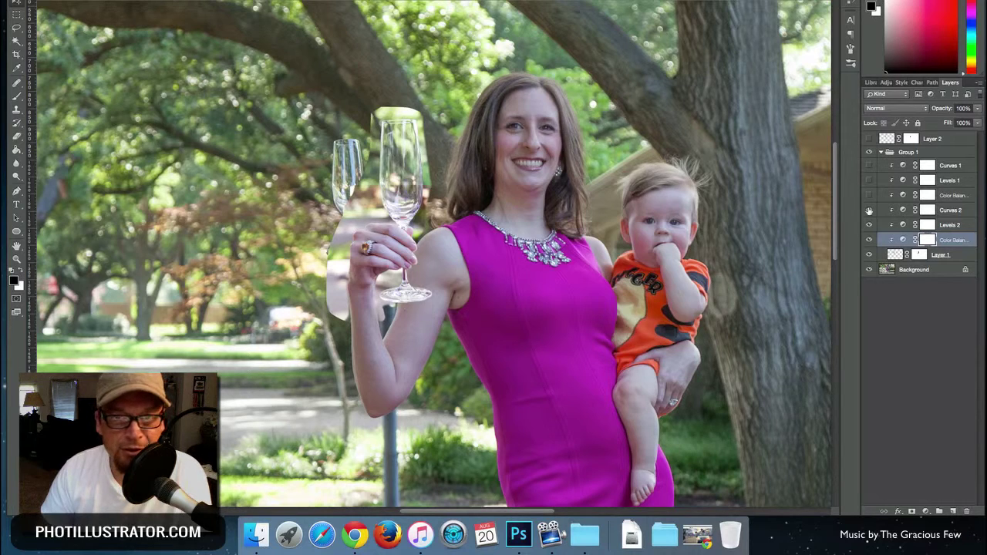
left_click(869, 210)
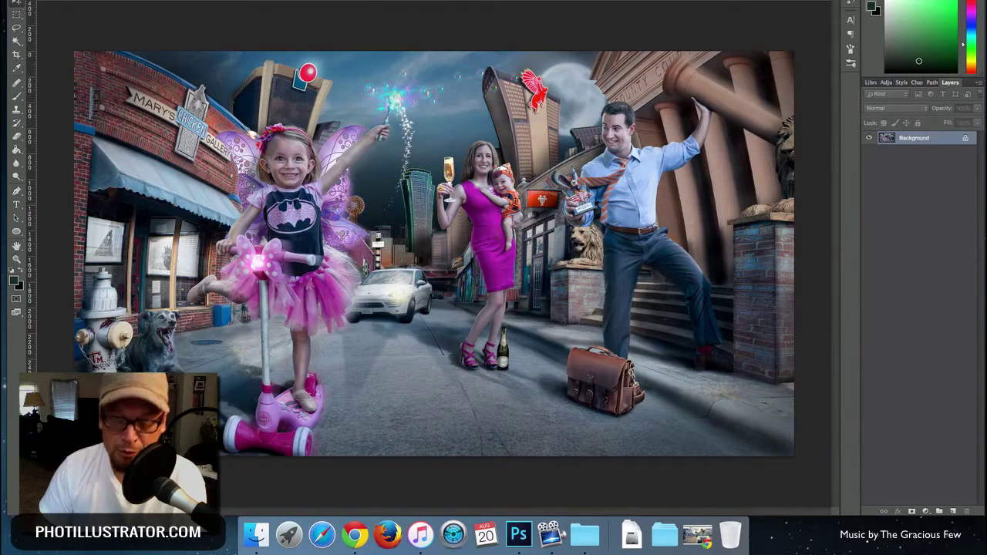
Examine the woman's hand and champagne glass in the finished street composite, compare it with the working document, and return to the working document
scroll(500, 205, "up", 3)
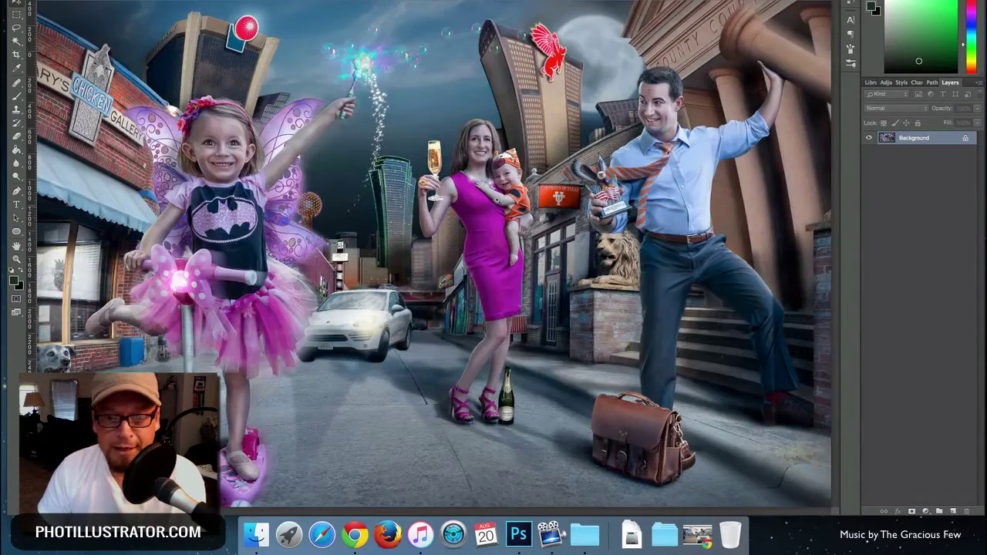
scroll(497, 202, "up", 2)
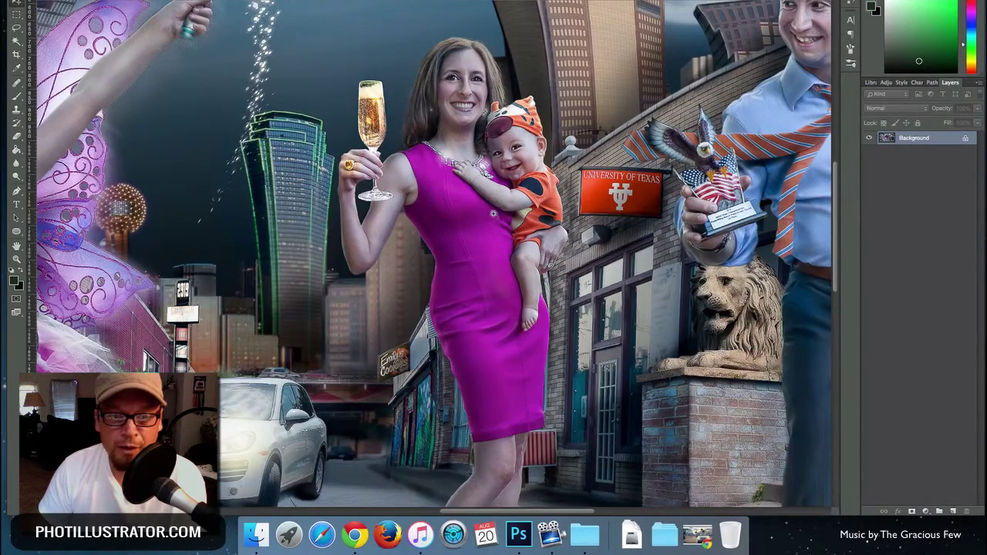
scroll(494, 223, "up", 1)
scroll(492, 232, "up", 1)
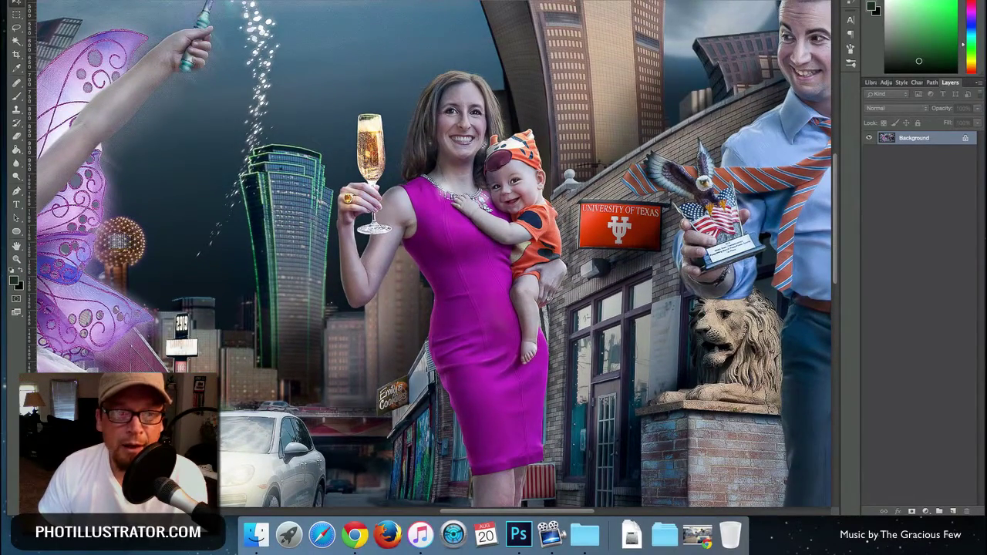
key("ctrl+Tab")
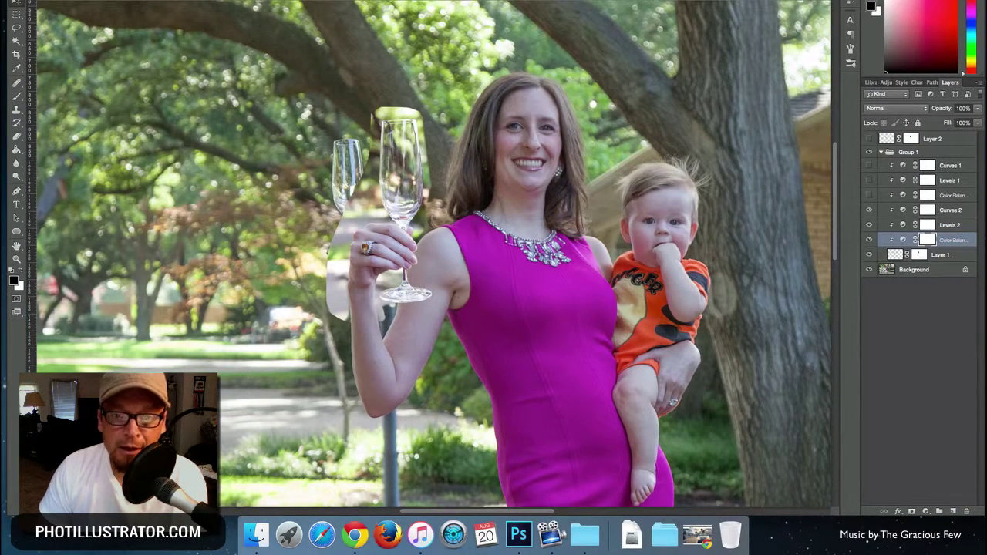
key("ctrl+Tab")
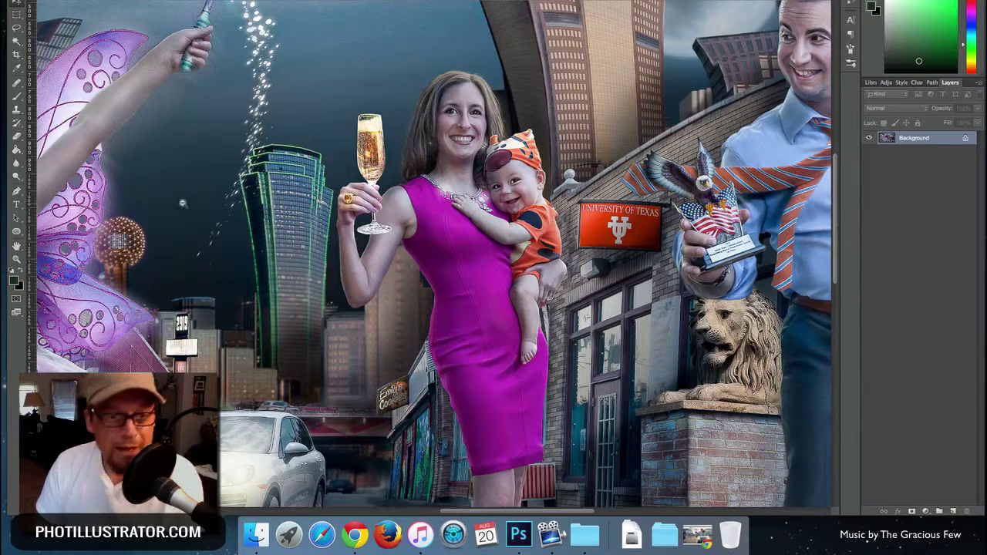
key("super+minus")
key("super+minus")
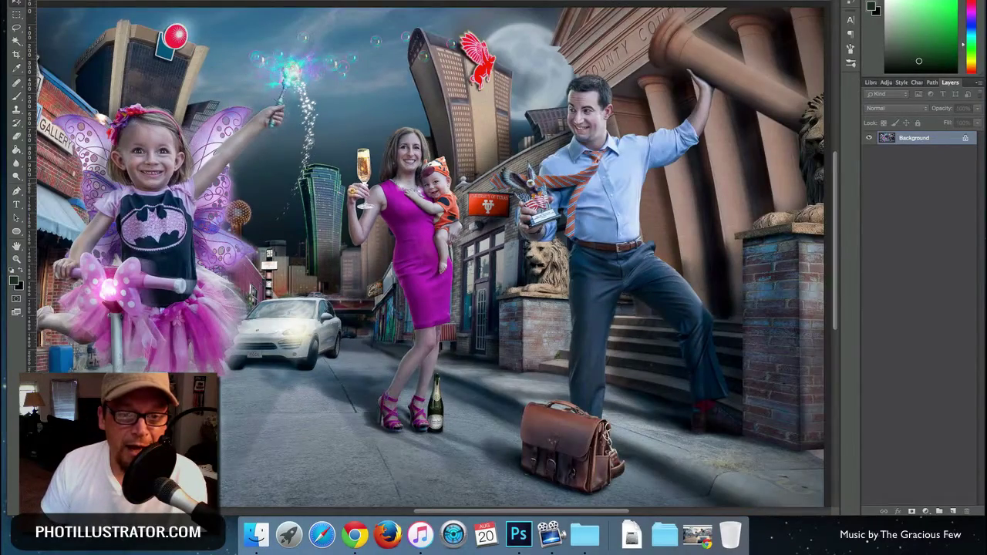
key("ctrl+Tab")
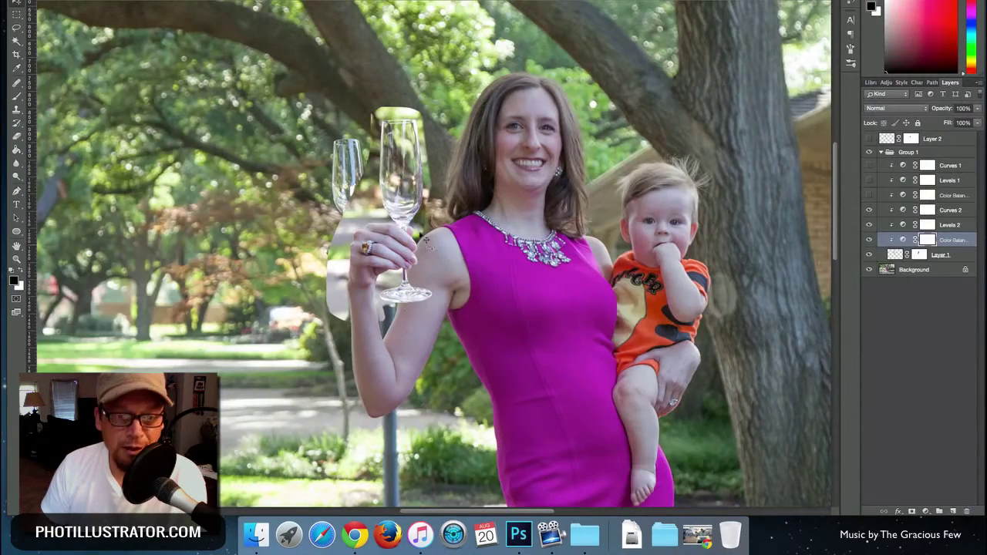